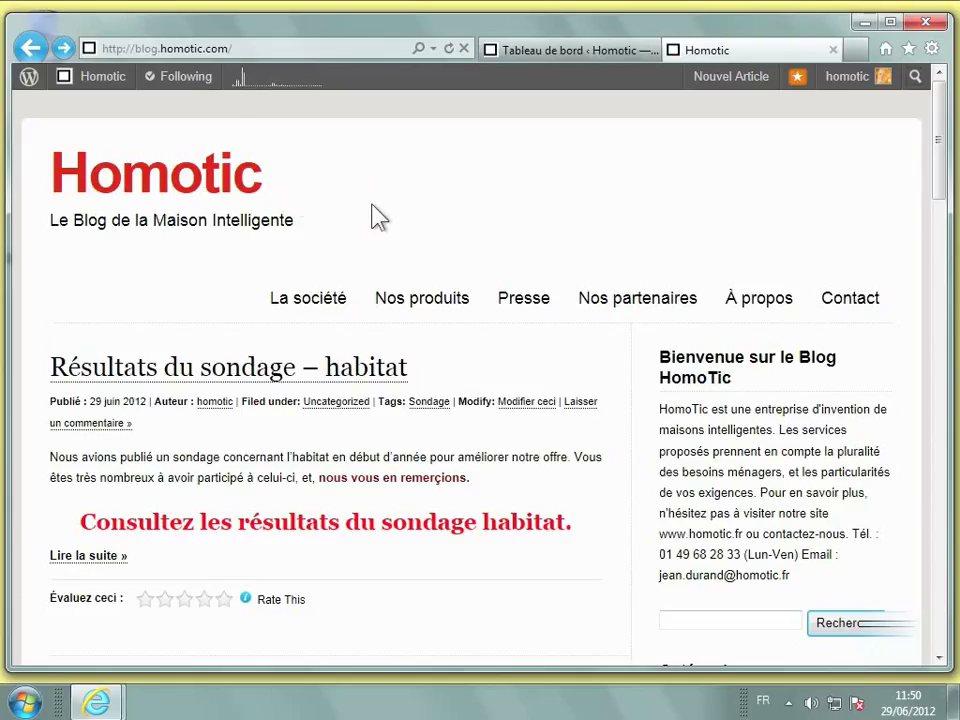
Switch to the blog's dashboard and open the header customisation page (En-tête).
{"action": "left_click", "coordinate": [553, 55]}
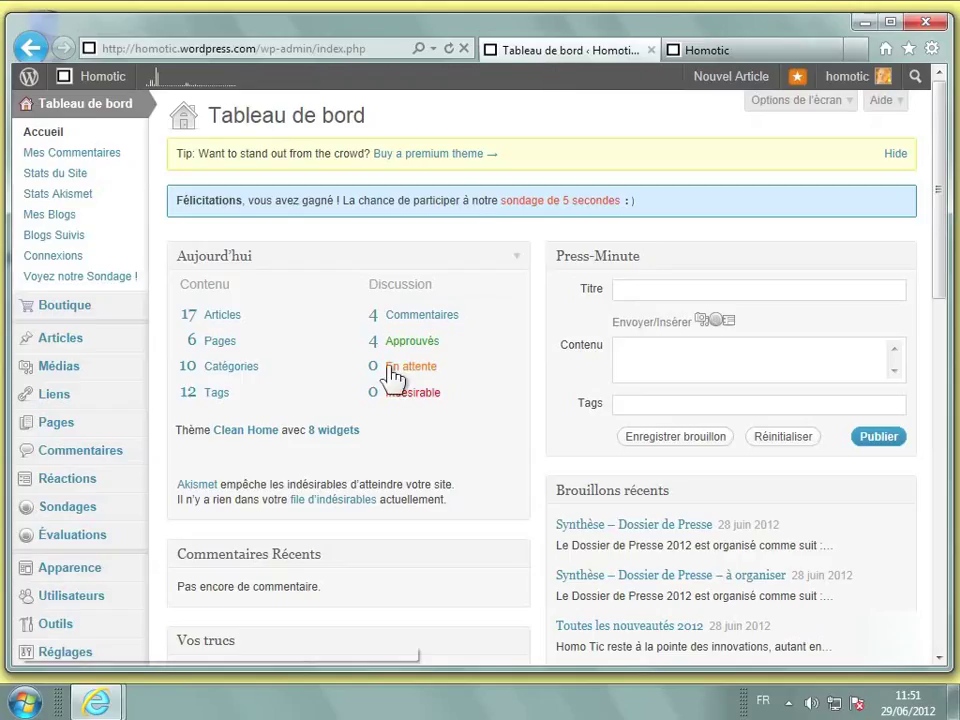
{"action": "mouse_move", "coordinate": [112, 575]}
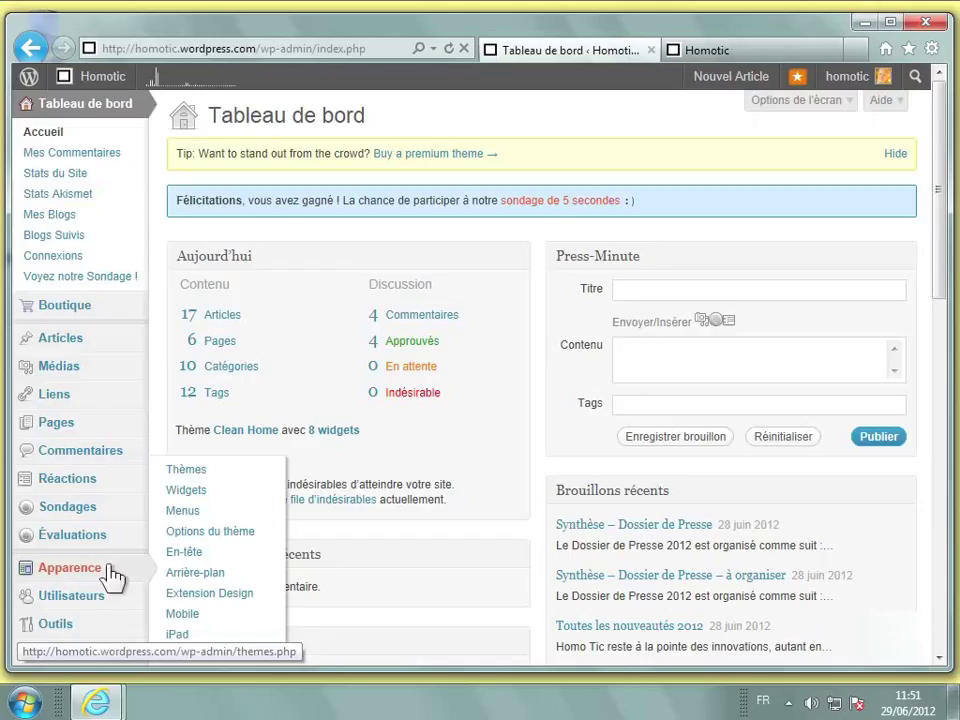
{"action": "left_click", "coordinate": [200, 553]}
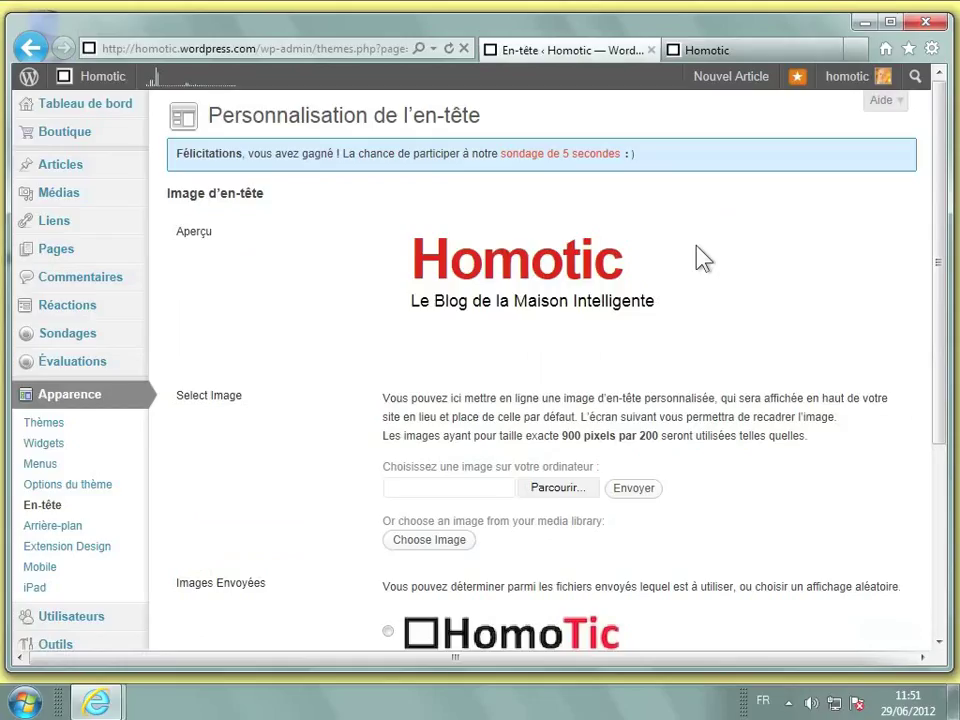
Set the header text colour to purple #bb47f5 using the colour picker and save the changes.
{"action": "scroll", "coordinate": [703, 258], "scroll_direction": "down", "scroll_amount": 4}
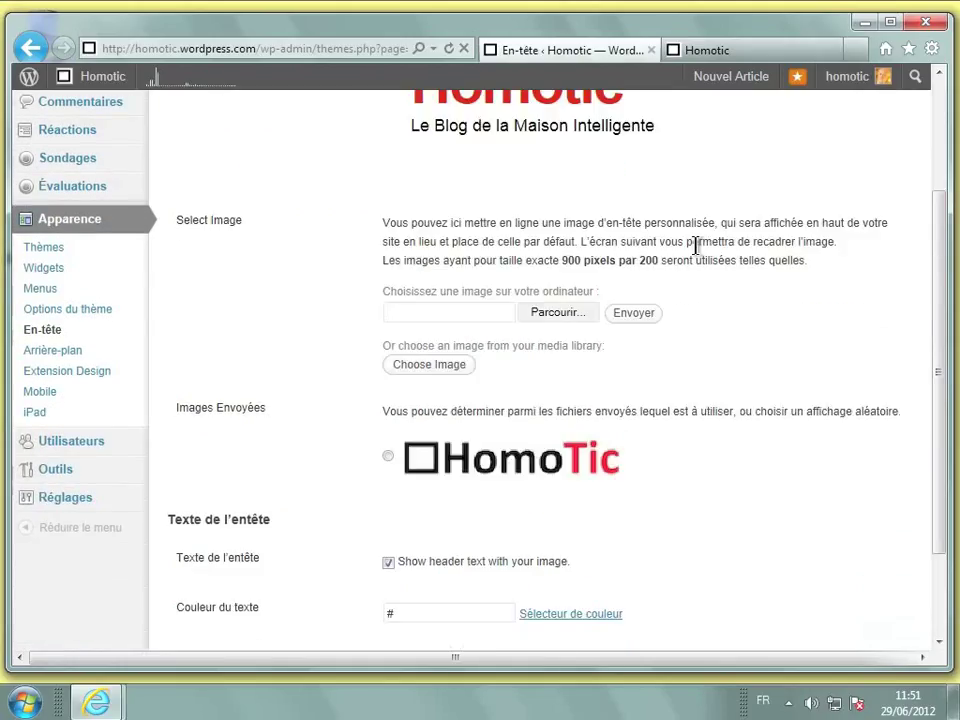
{"action": "scroll", "coordinate": [700, 252], "scroll_direction": "down", "scroll_amount": 2}
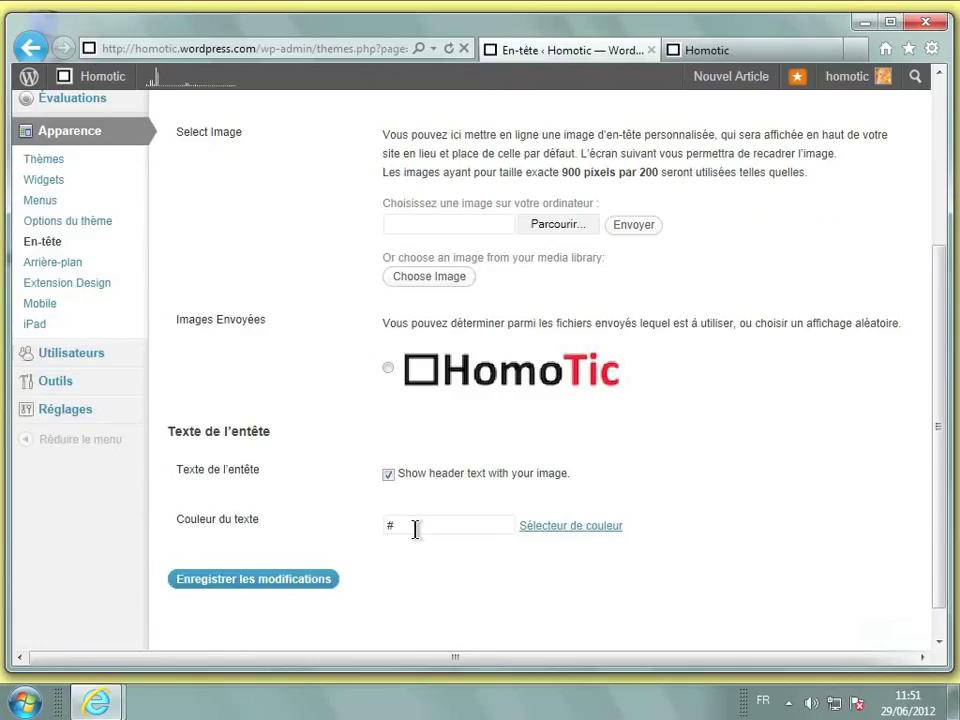
{"action": "left_click", "coordinate": [553, 533]}
{"action": "left_click", "coordinate": [553, 533]}
{"action": "left_click", "coordinate": [553, 533]}
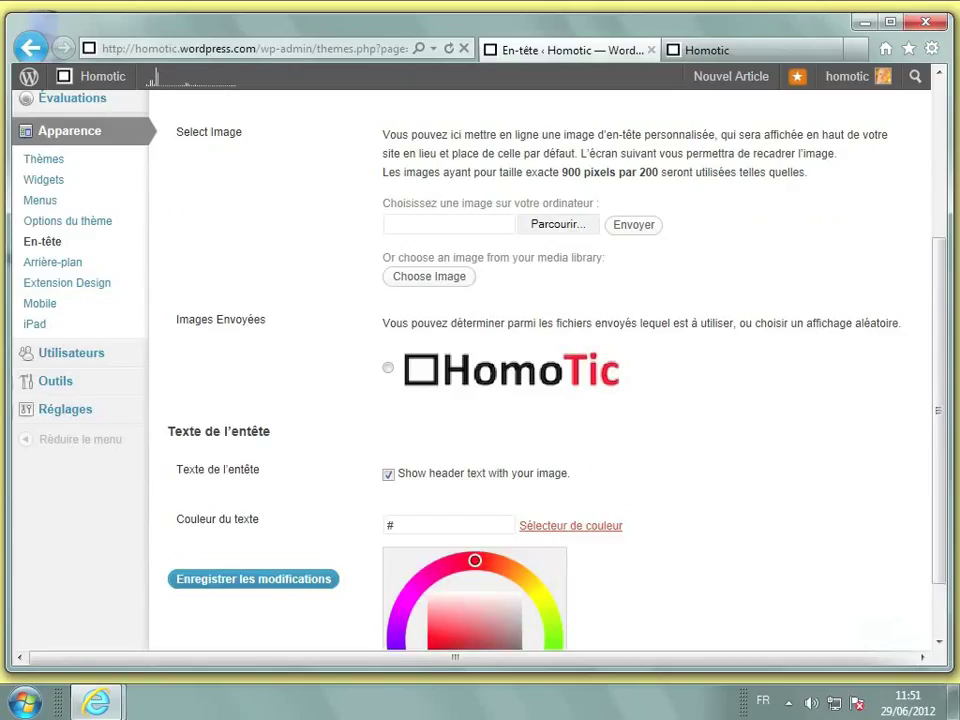
{"action": "scroll", "coordinate": [14, 598], "scroll_direction": "down", "scroll_amount": 1}
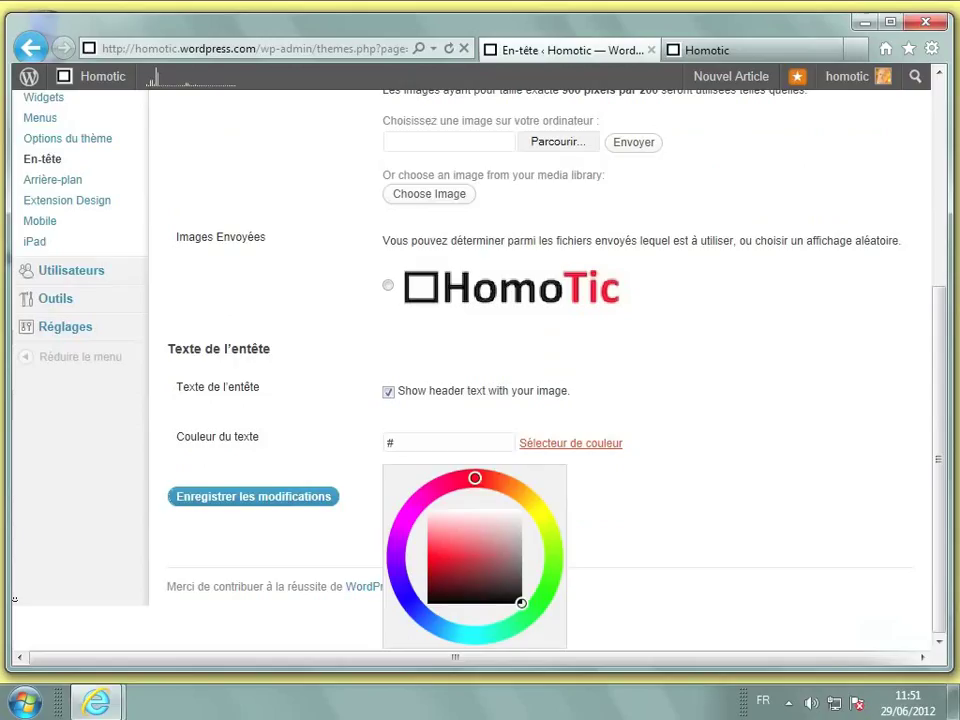
{"action": "left_click_drag", "start_coordinate": [475, 478], "coordinate": [397, 542]}
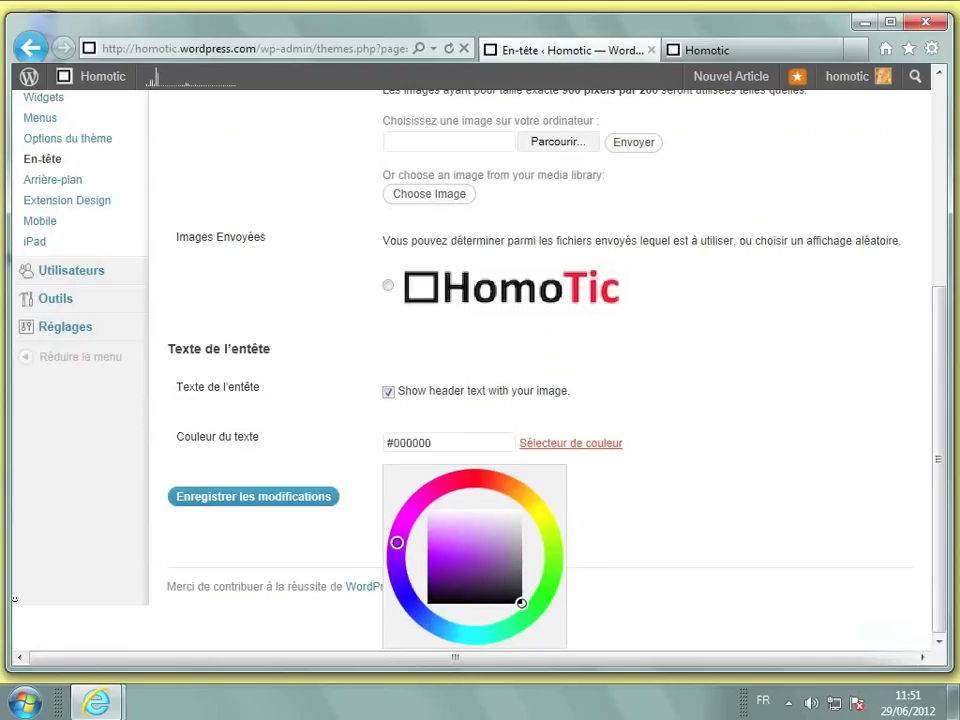
{"action": "left_click", "coordinate": [474, 538]}
{"action": "left_click_drag", "start_coordinate": [474, 538], "coordinate": [437, 545]}
{"action": "left_click", "coordinate": [263, 502]}
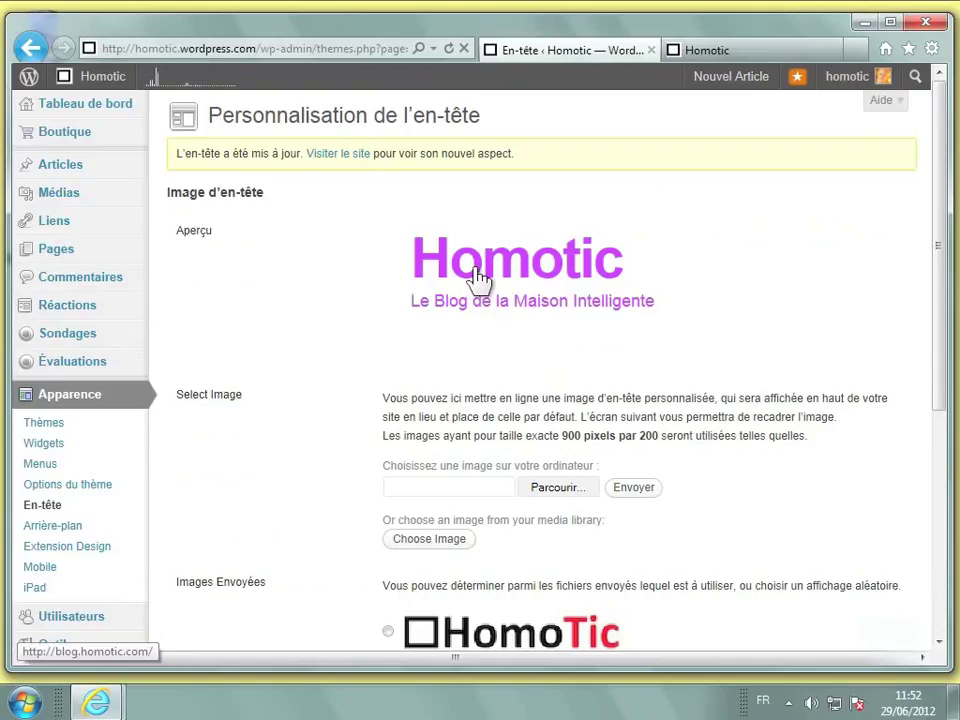
Open the site's general settings (Options générales).
{"action": "scroll", "coordinate": [325, 402], "scroll_direction": "down", "scroll_amount": 1}
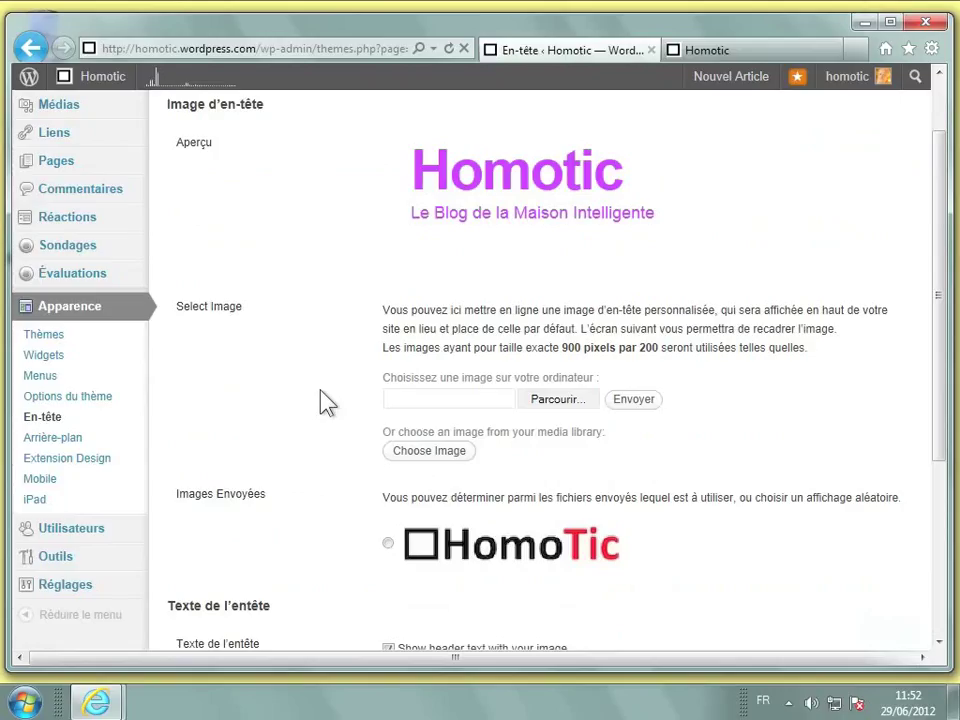
{"action": "scroll", "coordinate": [325, 402], "scroll_direction": "down", "scroll_amount": 1}
{"action": "mouse_move", "coordinate": [76, 500]}
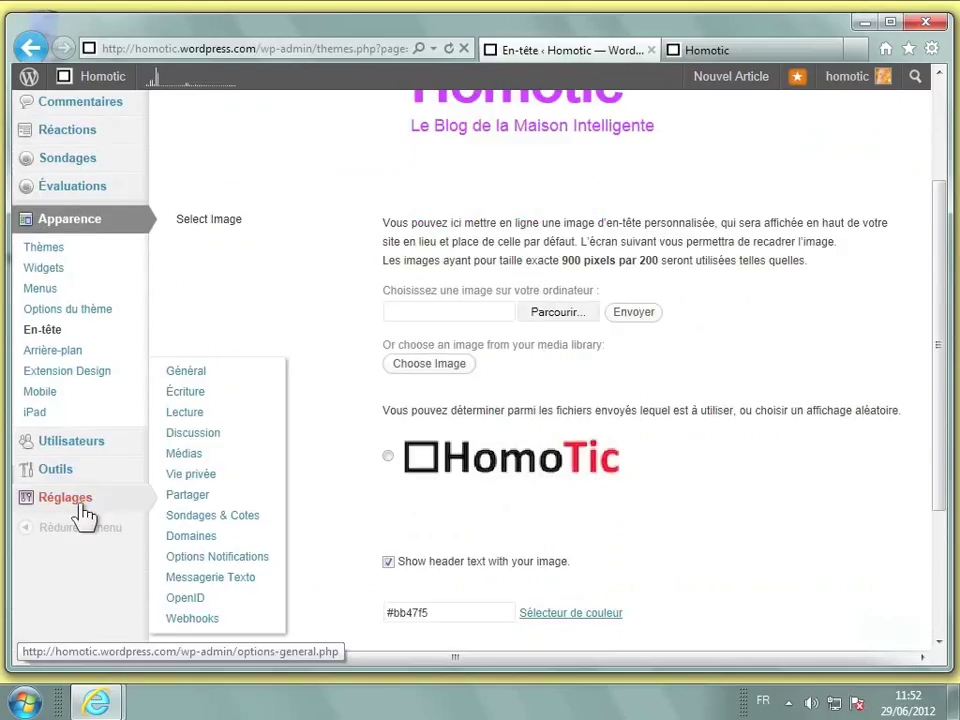
{"action": "left_click", "coordinate": [202, 372]}
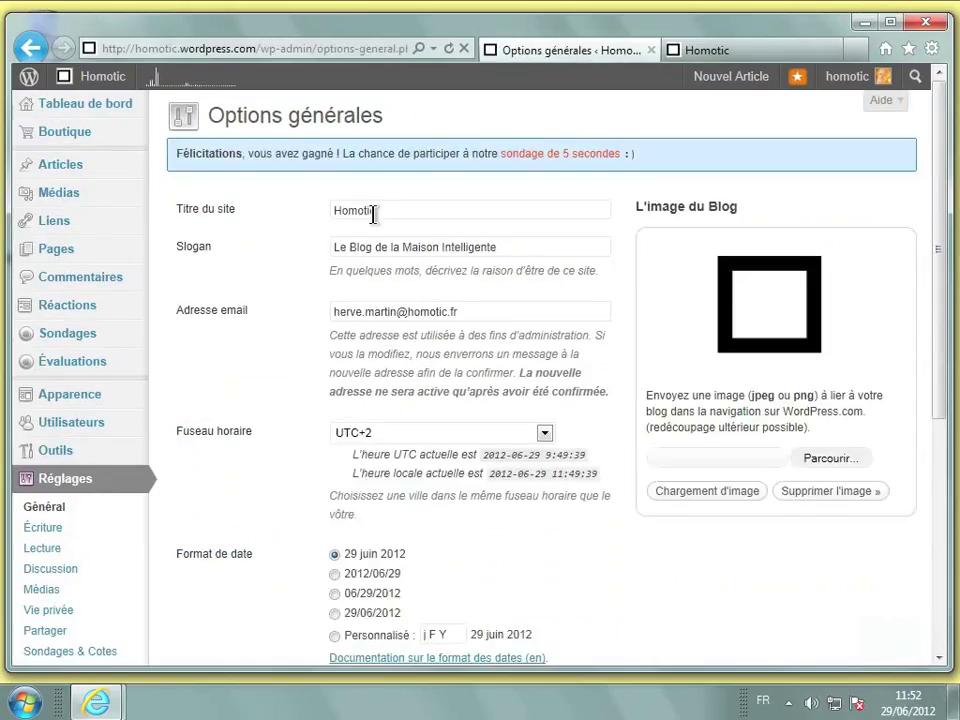
Replace the site title with "La maison intelligente".
{"action": "left_click", "coordinate": [379, 212]}
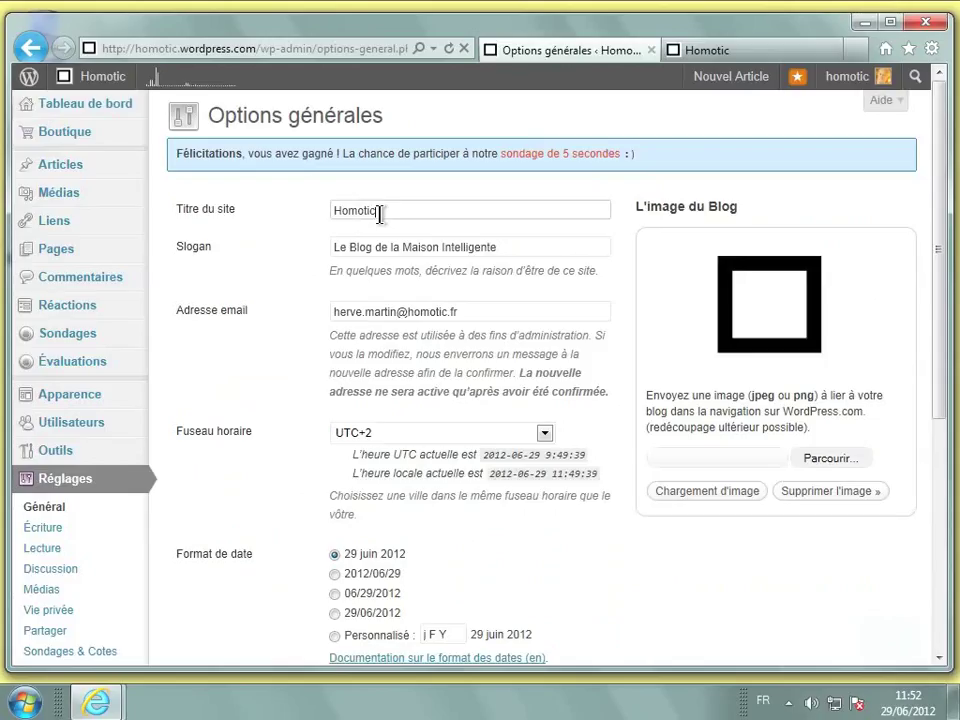
{"action": "key", "text": "BackSpace"}
{"action": "key", "text": "BackSpace"}
{"action": "key", "text": "BackSpace"}
{"action": "key", "text": "BackSpace"}
{"action": "key", "text": "BackSpace"}
{"action": "key", "text": "BackSpace"}
{"action": "key", "text": "BackSpace"}
{"action": "type", "text": "La maison intelligent"}
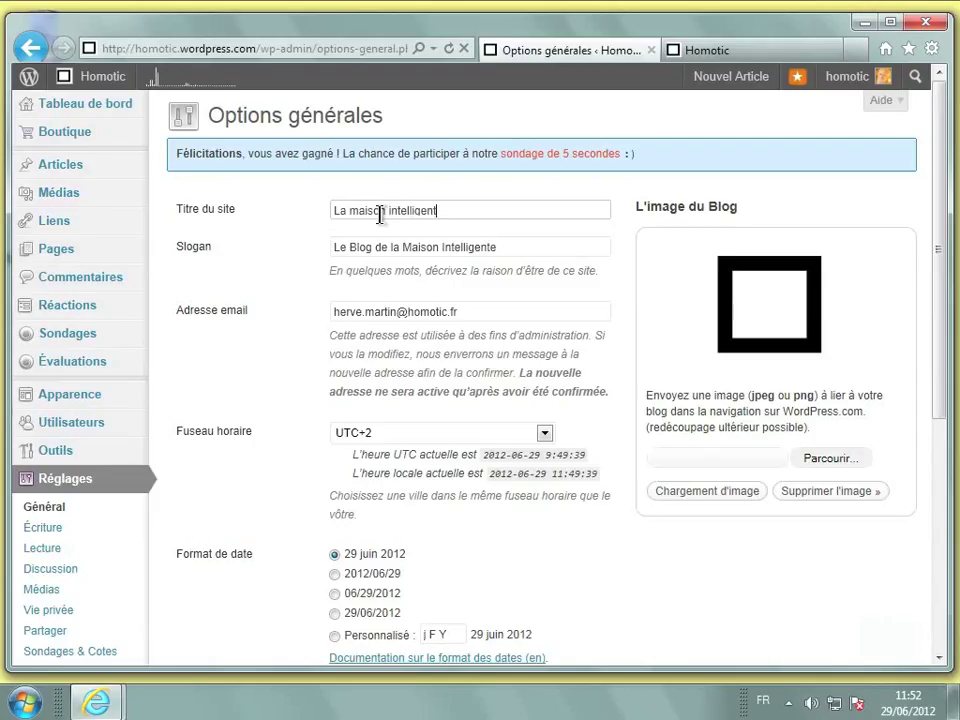
{"action": "type", "text": "e"}
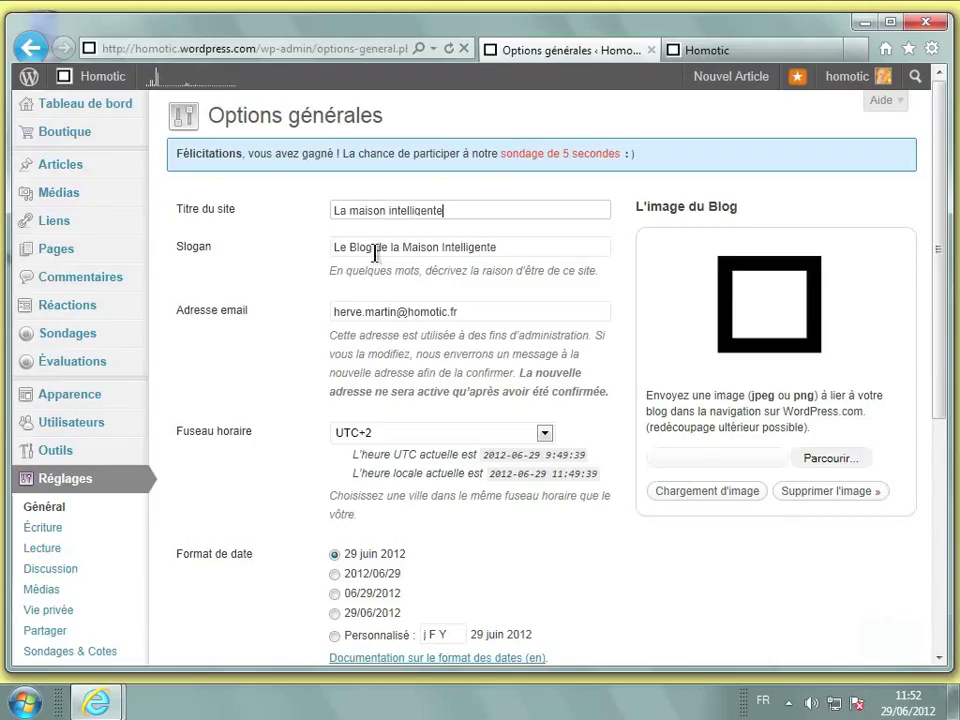
Change the slogan to "Le Blog de HomoTic" and save the general settings.
{"action": "left_click", "coordinate": [390, 247]}
{"action": "left_click_drag", "start_coordinate": [390, 247], "coordinate": [536, 246]}
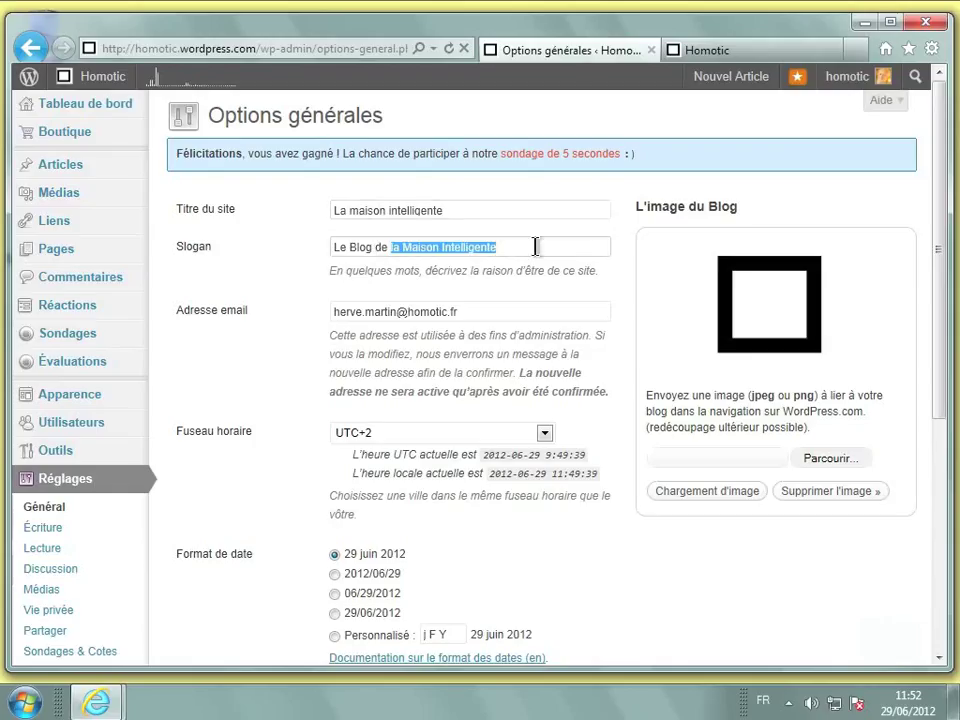
{"action": "key", "text": "BackSpace"}
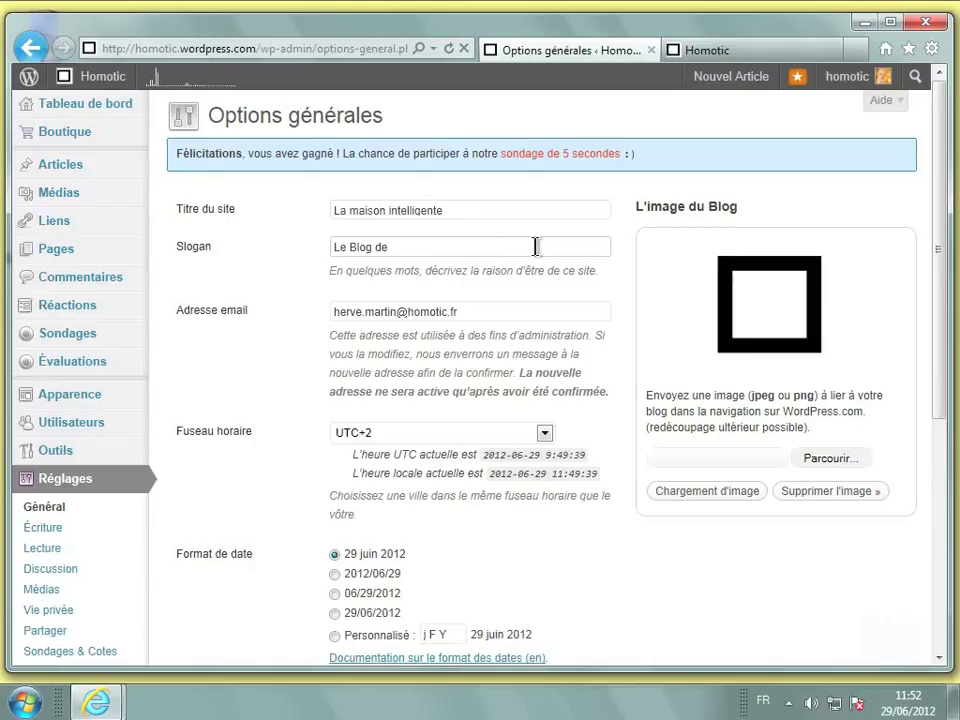
{"action": "type", "text": "HomoTic"}
{"action": "scroll", "coordinate": [536, 250], "scroll_direction": "down", "scroll_amount": 4}
{"action": "left_click", "coordinate": [283, 568]}
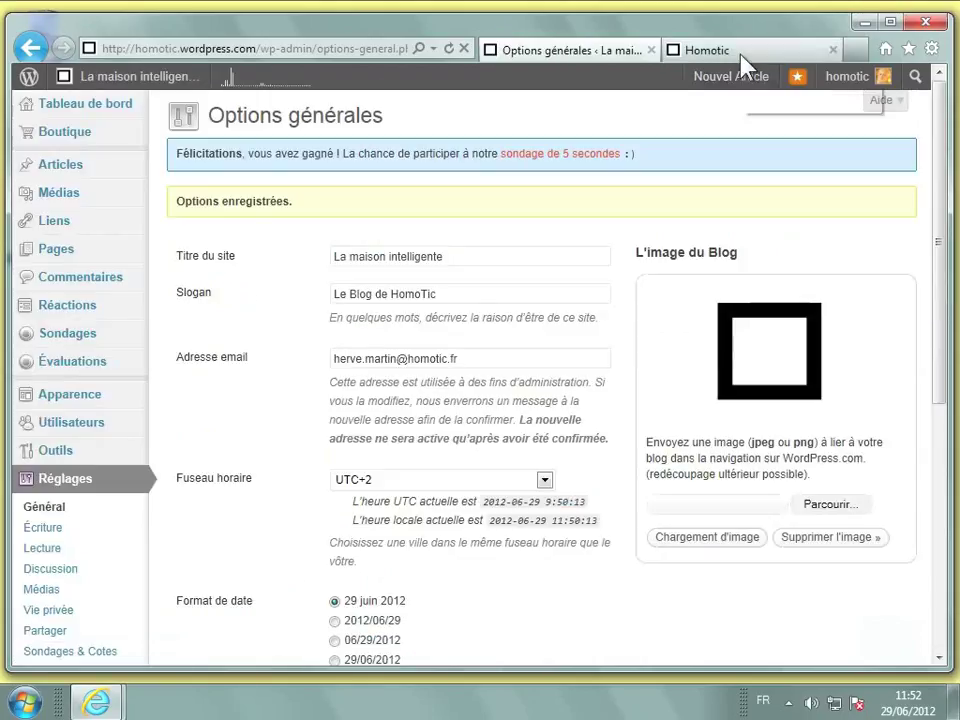
Reload the public blog page to check its title, slogan and header text colour.
{"action": "left_click", "coordinate": [740, 55]}
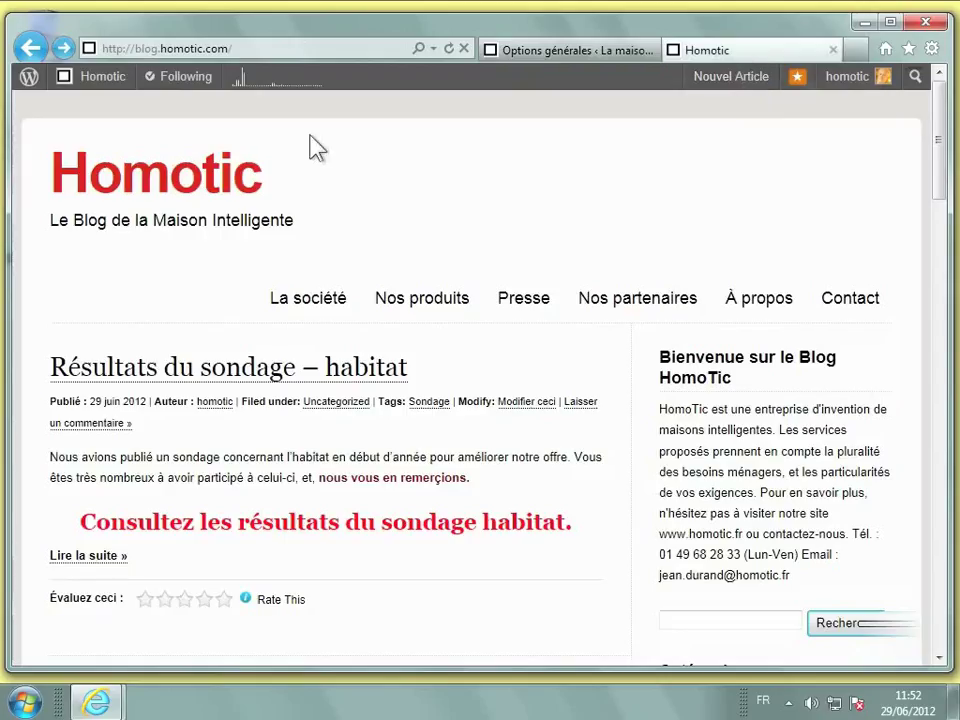
{"action": "left_click", "coordinate": [449, 48]}
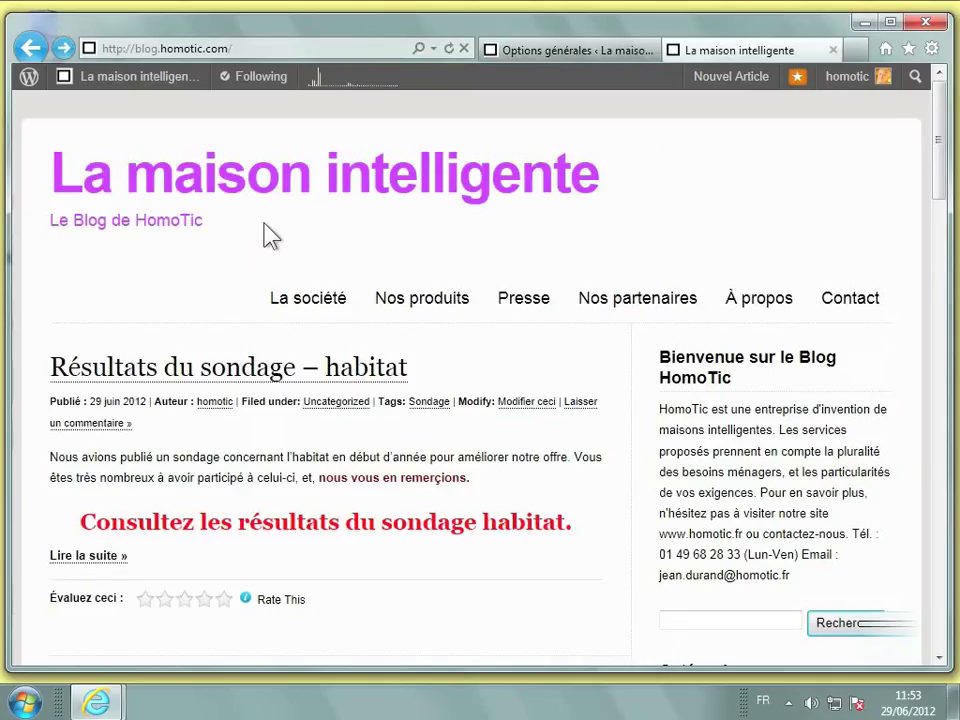
Return to the dashboard and open the header customisation page again.
{"action": "left_click", "coordinate": [510, 58]}
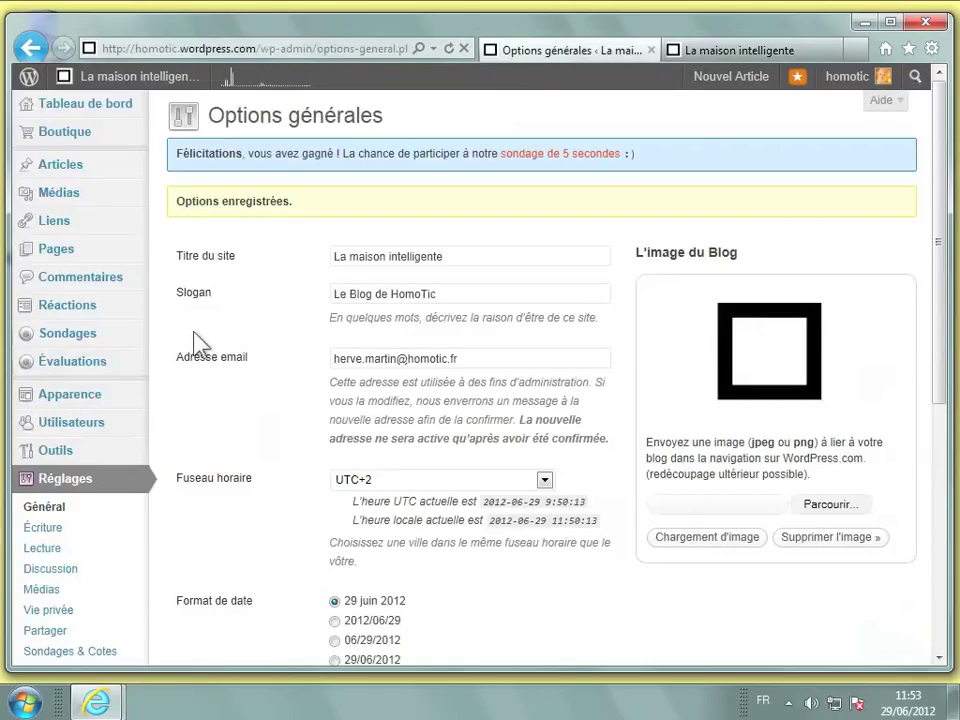
{"action": "mouse_move", "coordinate": [118, 406]}
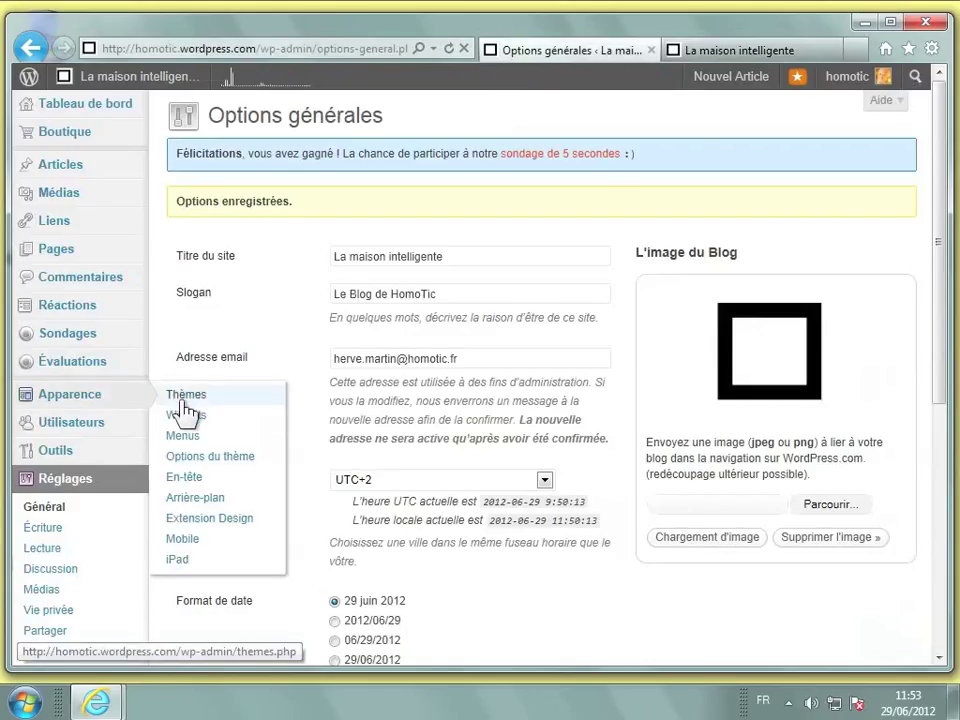
{"action": "left_click", "coordinate": [191, 488]}
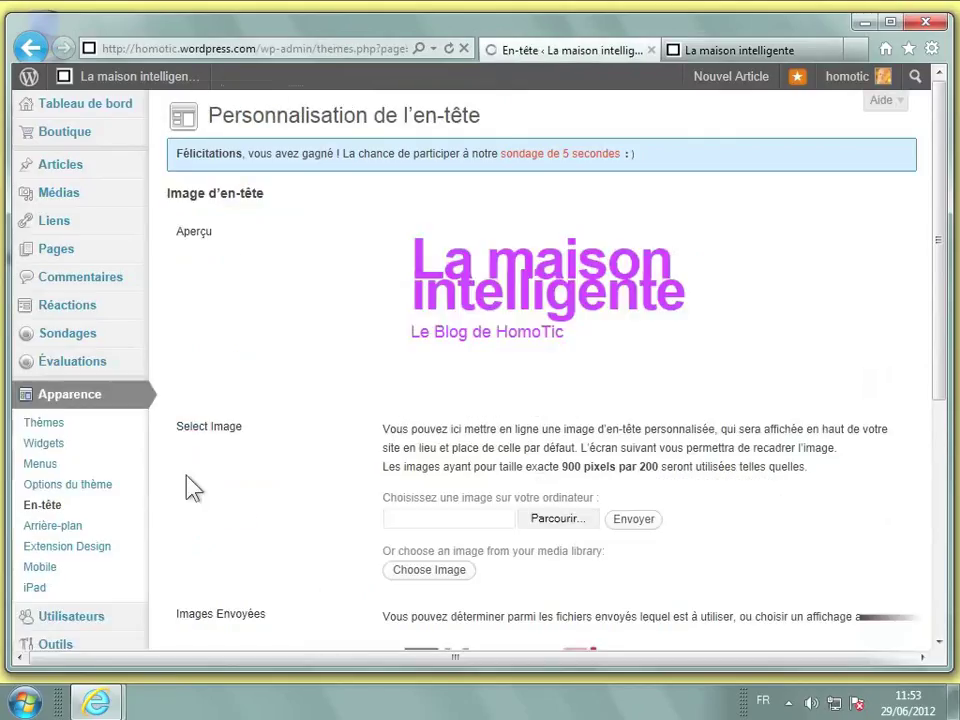
Upload "Logo HomoticV2 - copie" from the desktop folder "blog HomoTic" as the header image and publish it without cropping.
{"action": "scroll", "coordinate": [193, 488], "scroll_direction": "down", "scroll_amount": 1}
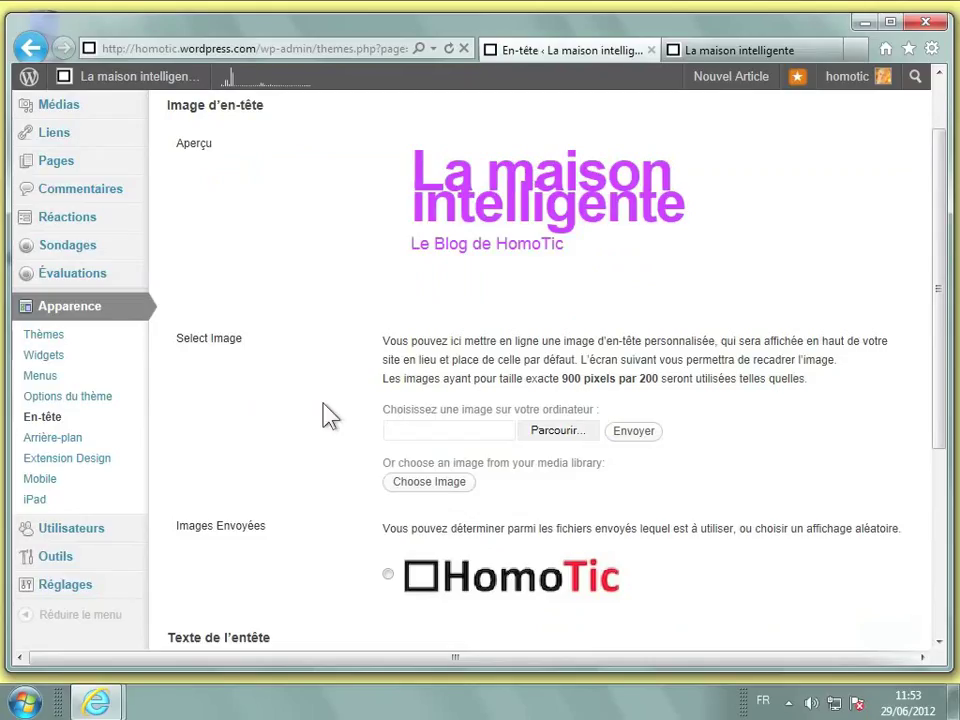
{"action": "left_click", "coordinate": [540, 432]}
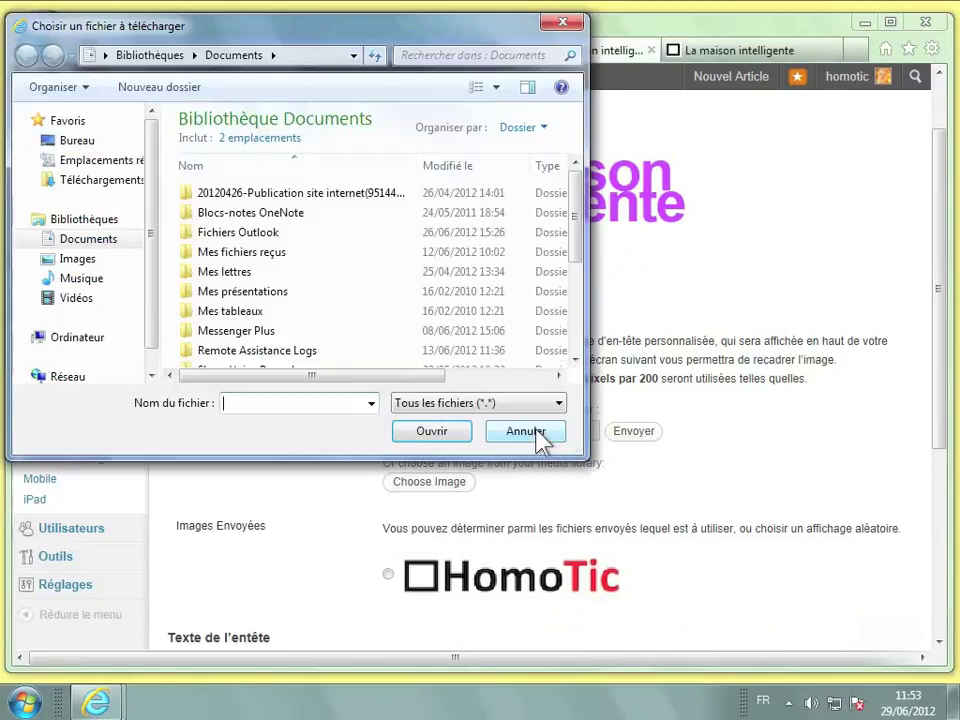
{"action": "left_click", "coordinate": [97, 146]}
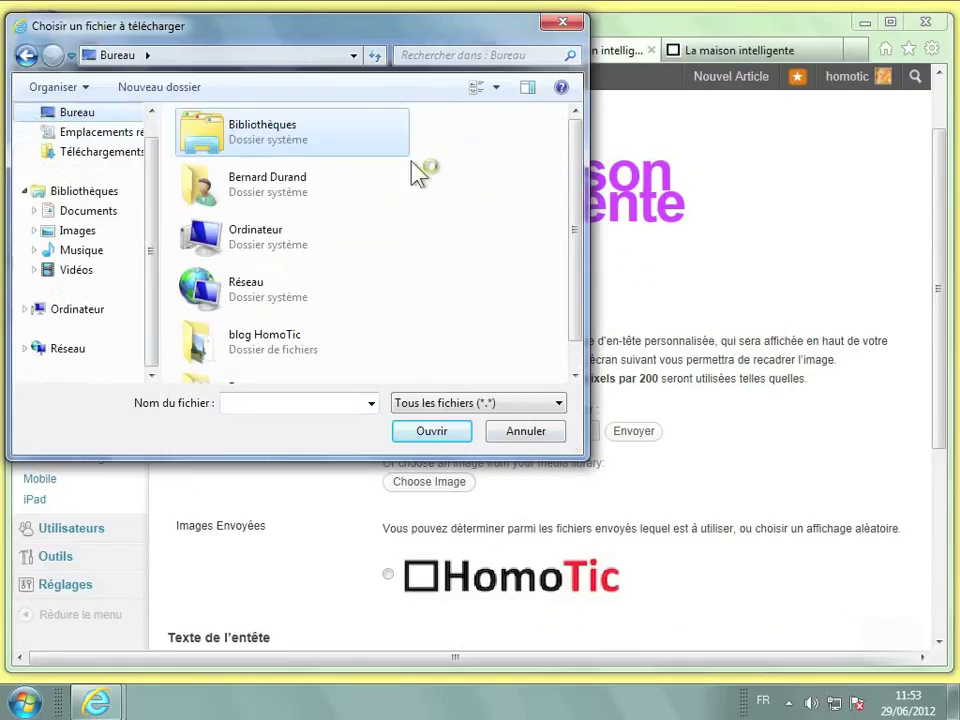
{"action": "left_click_drag", "start_coordinate": [579, 176], "coordinate": [578, 245]}
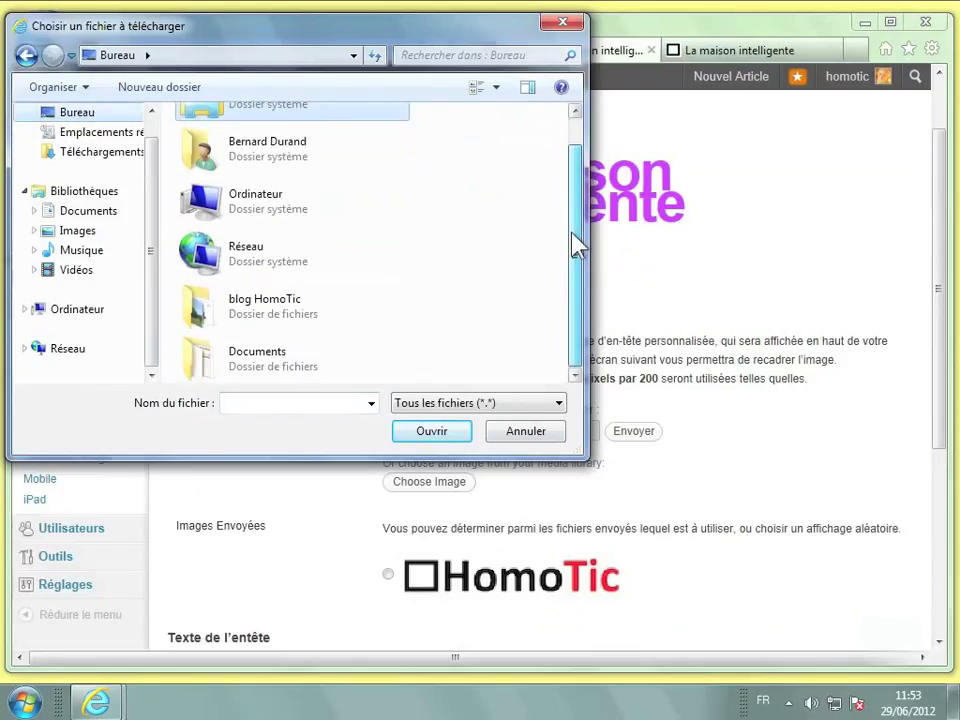
{"action": "double_click", "coordinate": [316, 305]}
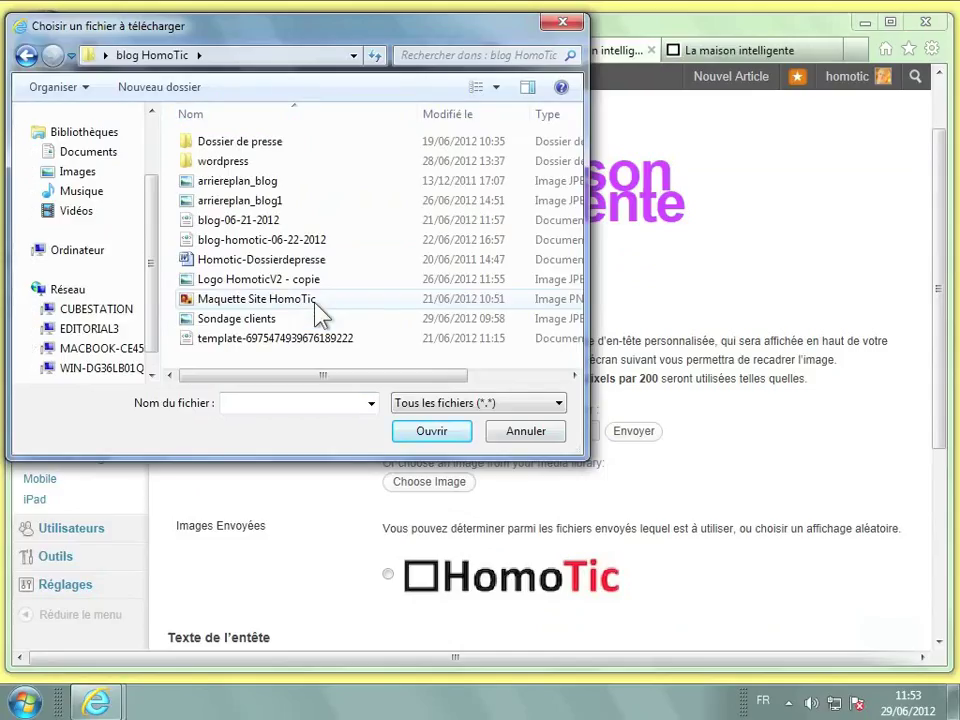
{"action": "left_click", "coordinate": [260, 281]}
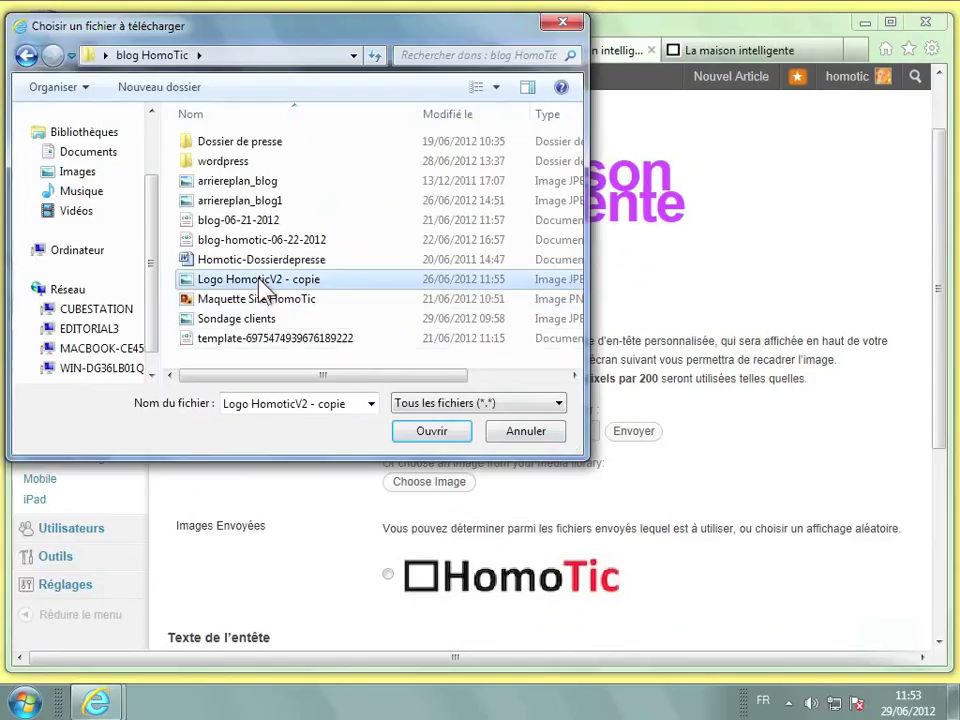
{"action": "left_click", "coordinate": [429, 432]}
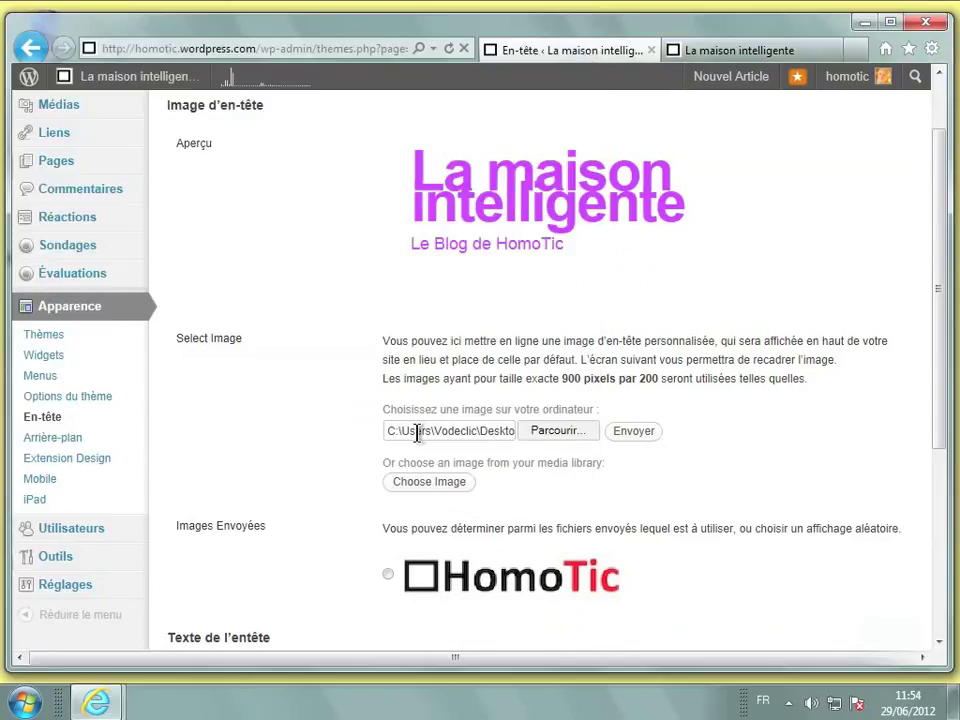
{"action": "left_click", "coordinate": [645, 436]}
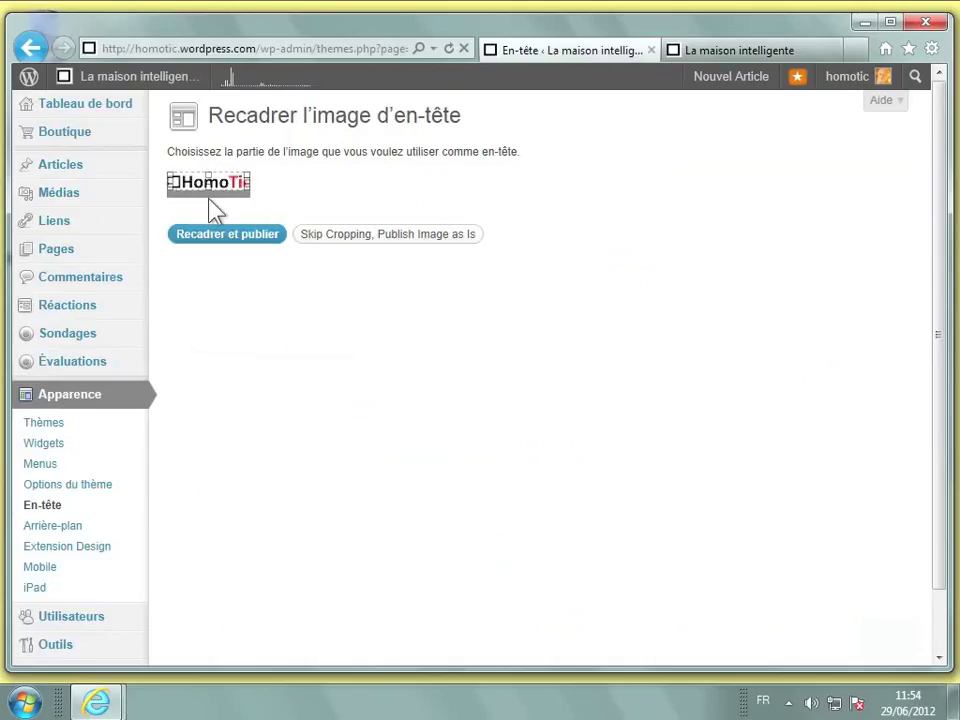
{"action": "left_click", "coordinate": [373, 236]}
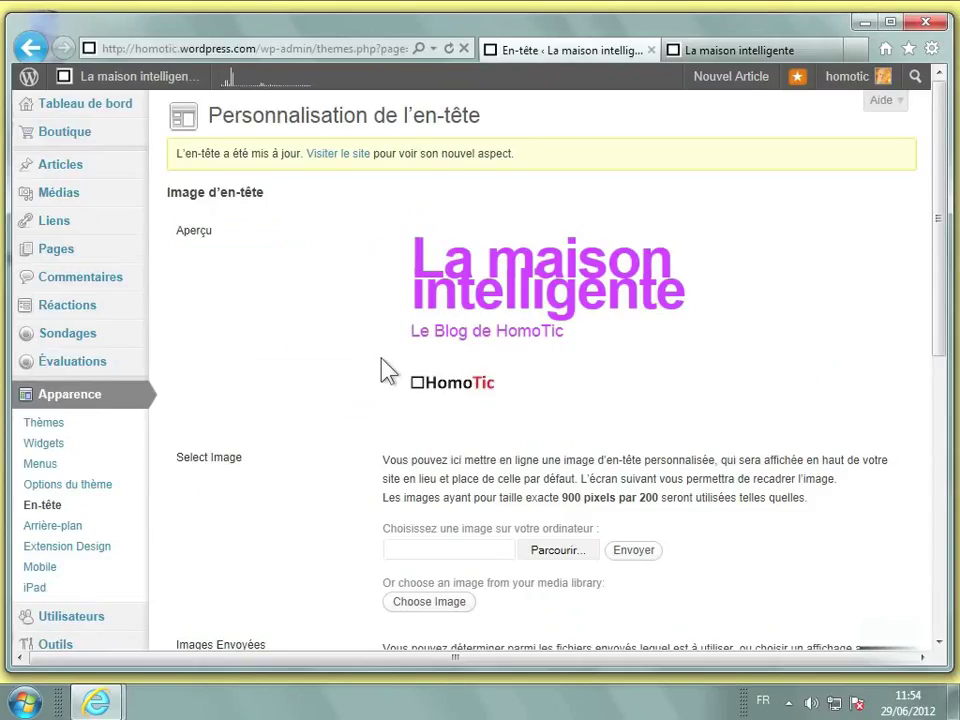
Select the first, sharper HomoTic logo among the uploaded images as the header image and save the changes.
{"action": "scroll", "coordinate": [388, 371], "scroll_direction": "down", "scroll_amount": 4}
{"action": "scroll", "coordinate": [388, 371], "scroll_direction": "down", "scroll_amount": 4}
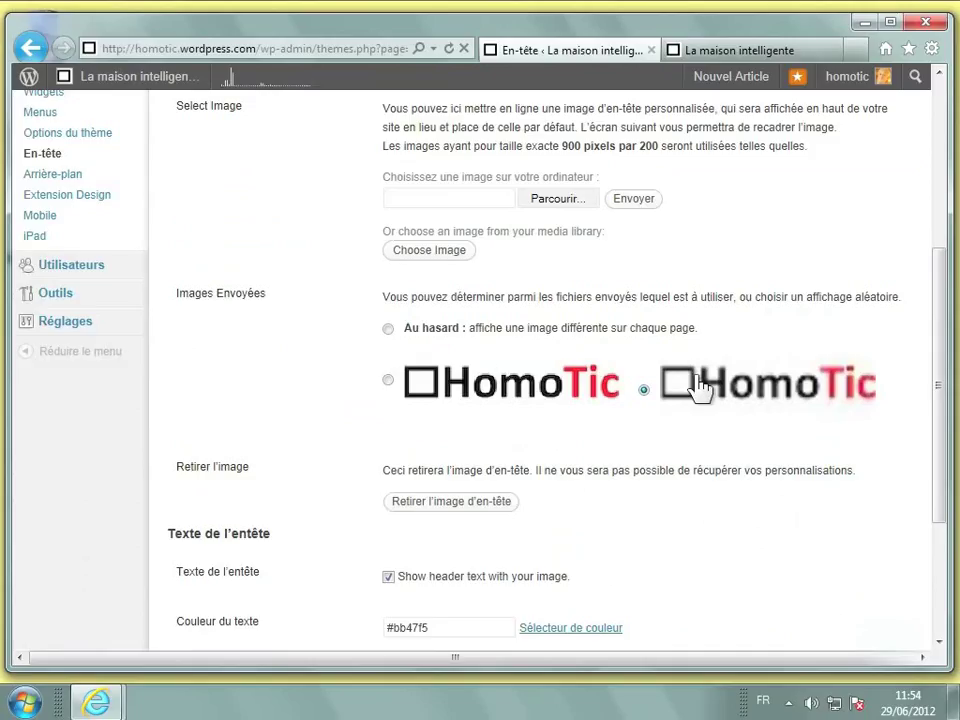
{"action": "scroll", "coordinate": [618, 420], "scroll_direction": "down", "scroll_amount": 4}
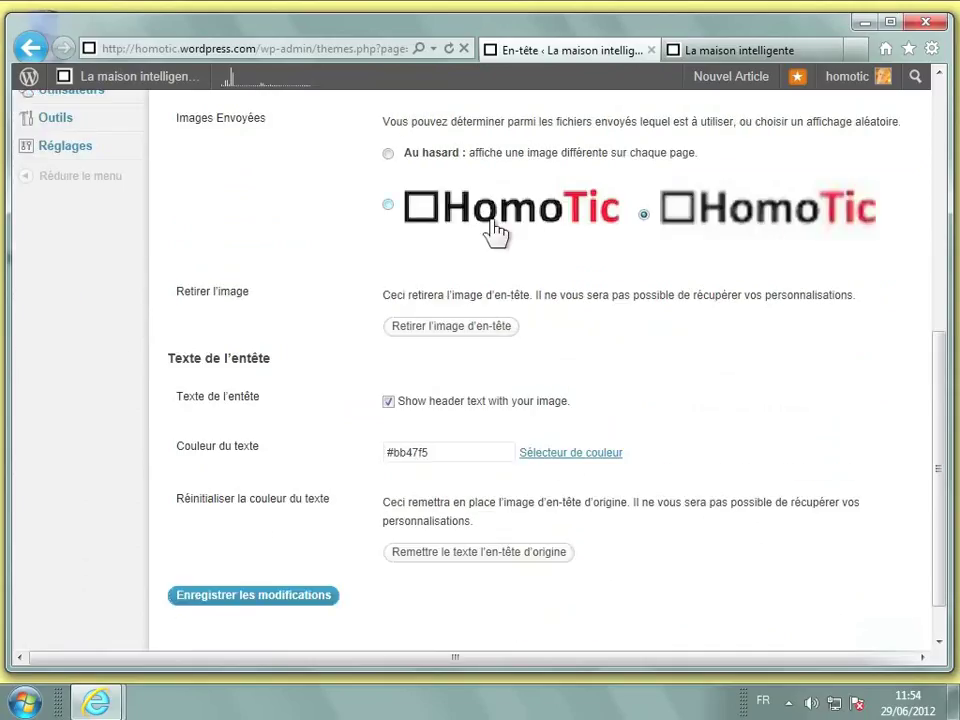
{"action": "left_click", "coordinate": [389, 206]}
{"action": "key", "text": "Return"}
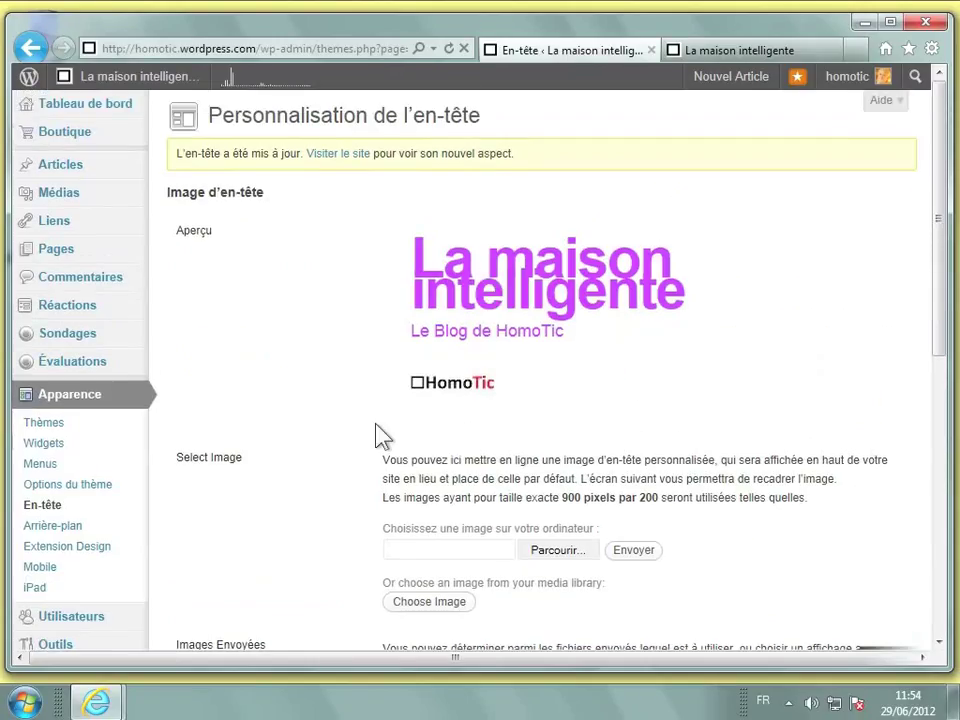
Turn off showing the header text with the image and save the header changes.
{"action": "scroll", "coordinate": [435, 450], "scroll_direction": "down", "scroll_amount": 5}
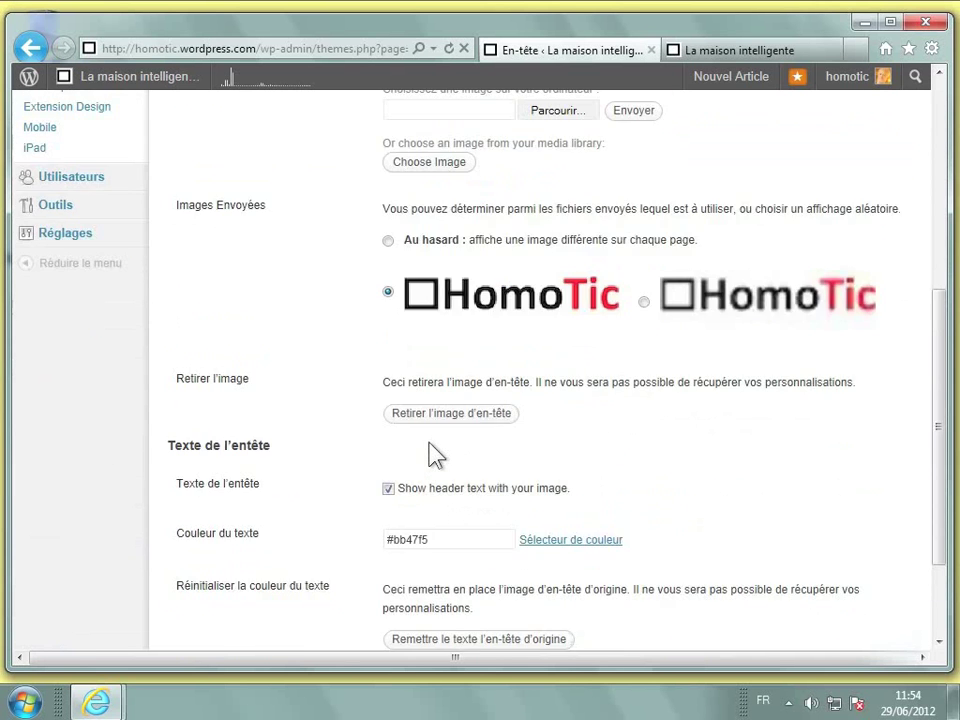
{"action": "scroll", "coordinate": [435, 455], "scroll_direction": "up", "scroll_amount": 1}
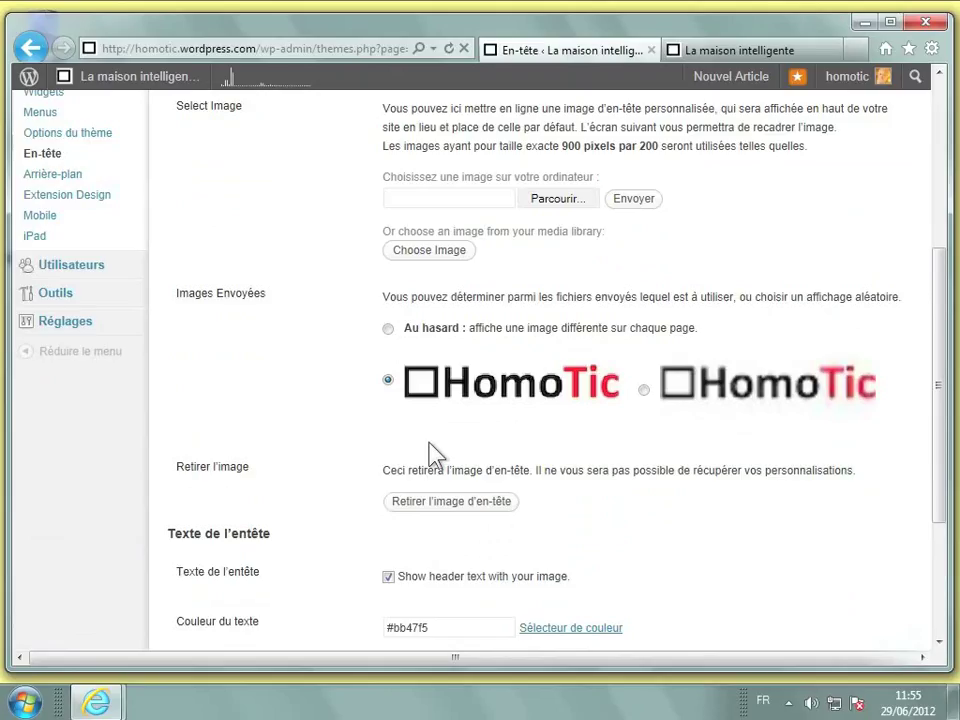
{"action": "scroll", "coordinate": [435, 455], "scroll_direction": "down", "scroll_amount": 1}
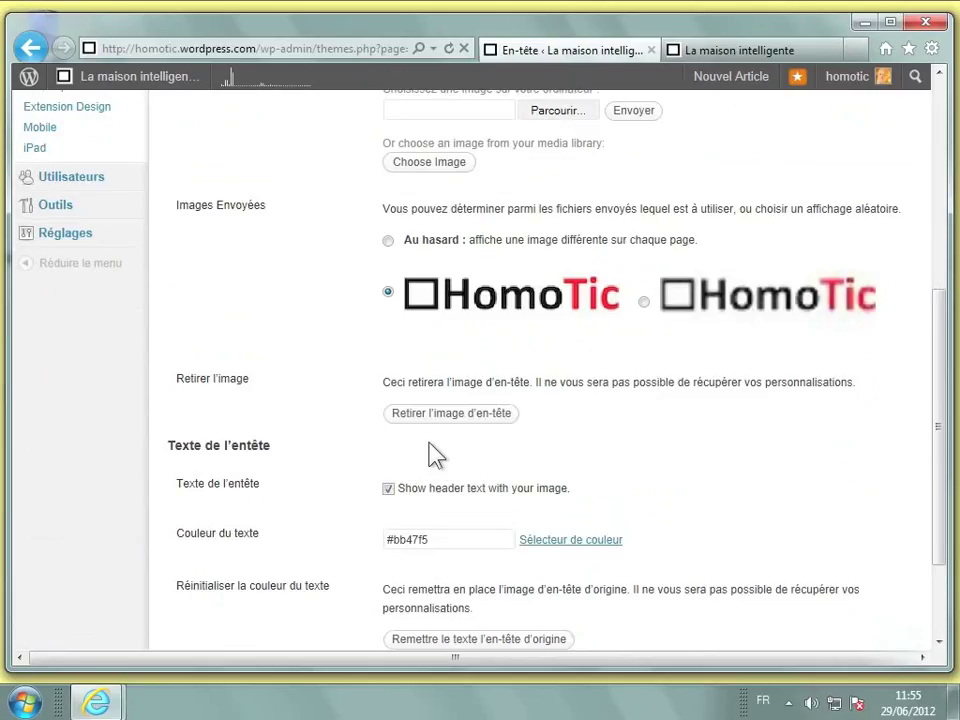
{"action": "left_click", "coordinate": [391, 490]}
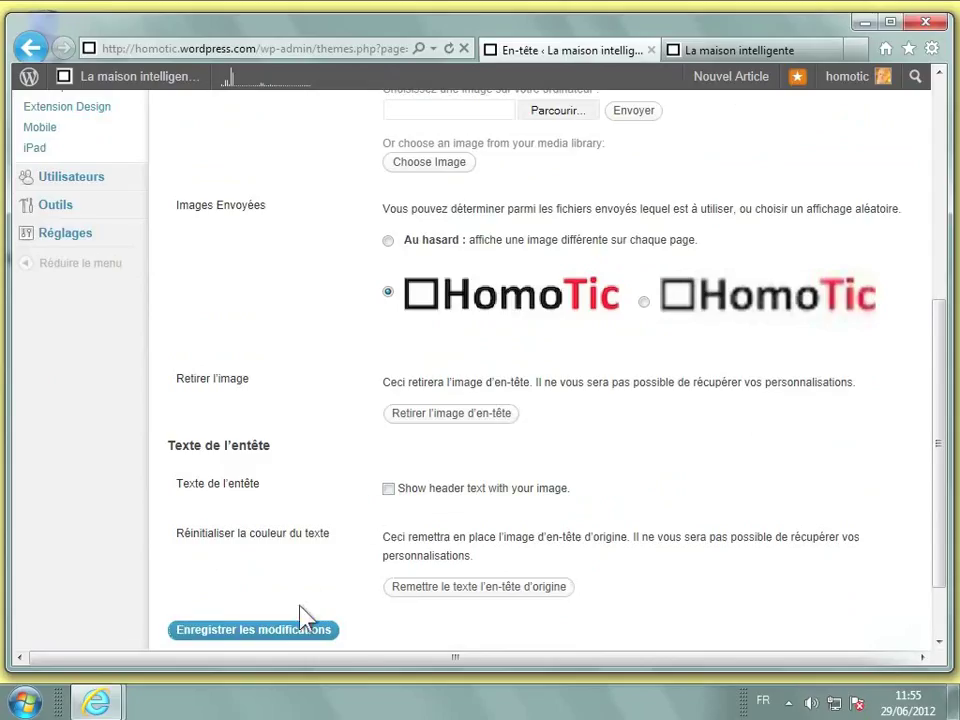
{"action": "left_click", "coordinate": [302, 636]}
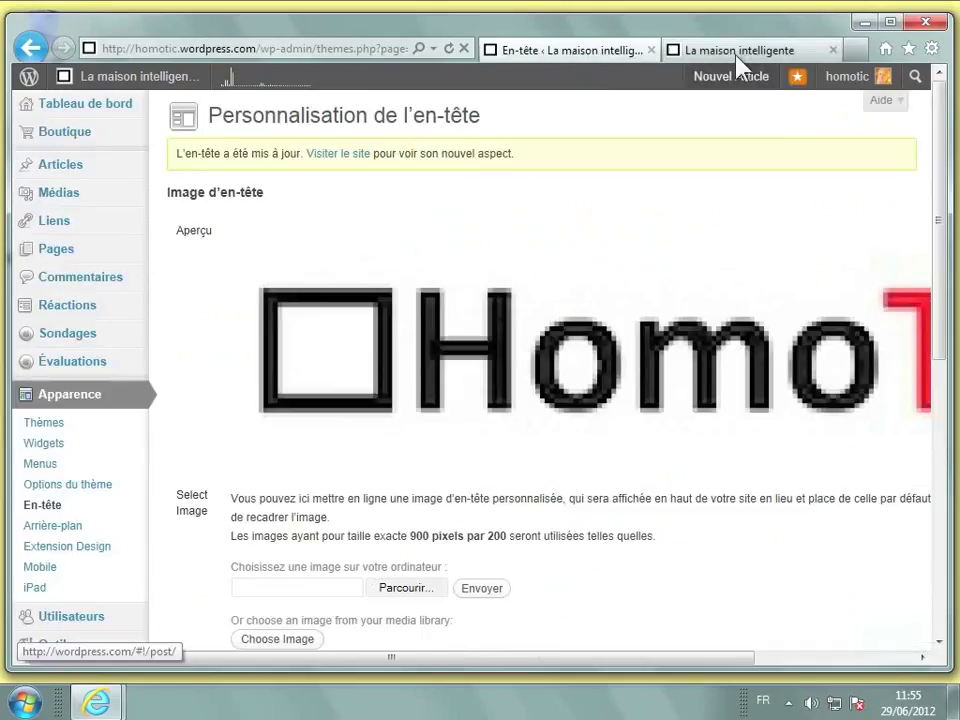
Reload the public blog page to check how the header image appears without the header text.
{"action": "left_click", "coordinate": [738, 52]}
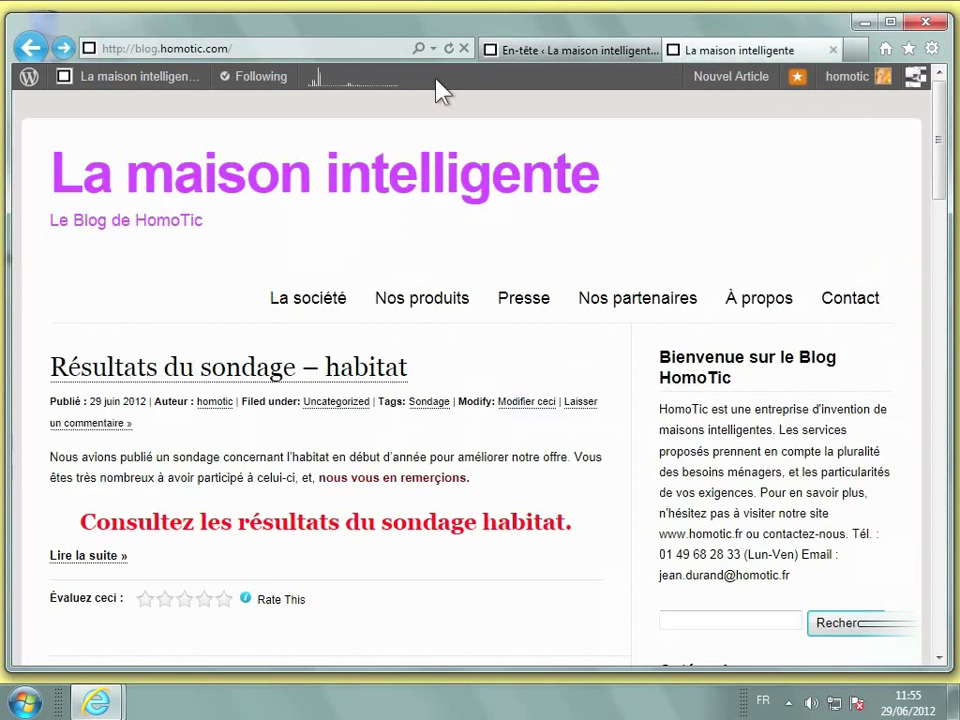
{"action": "left_click", "coordinate": [449, 49]}
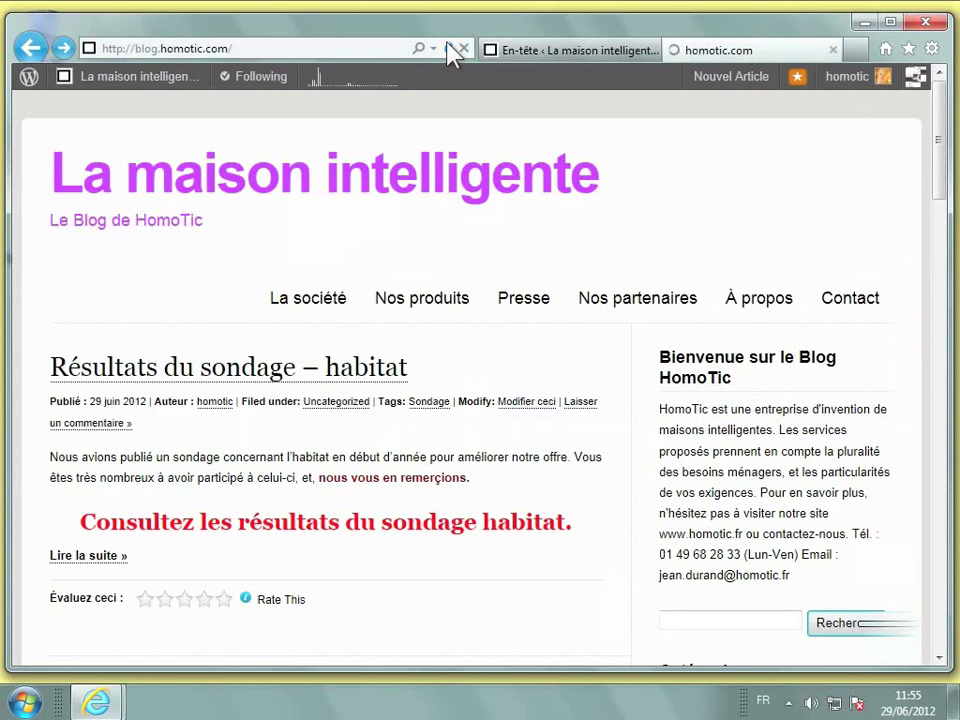